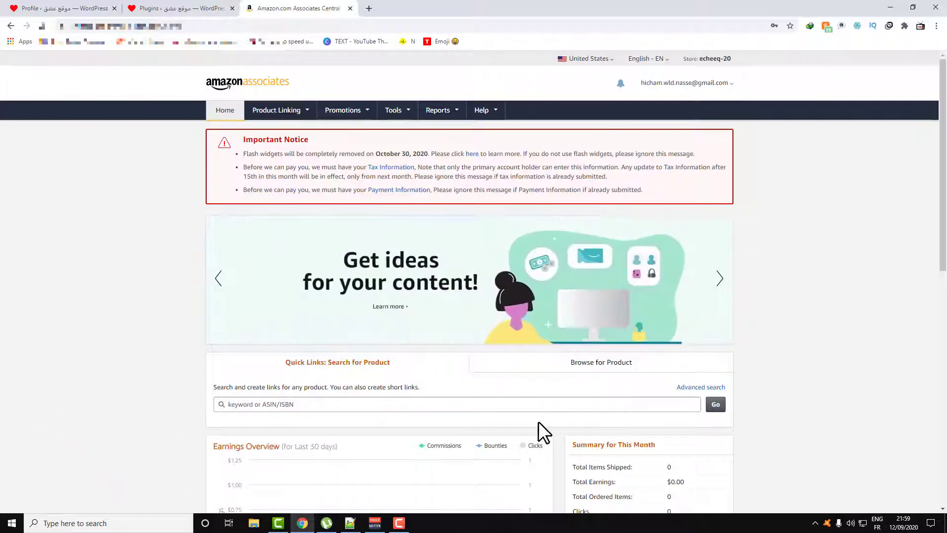
- Look over the Amazon Associates home page, then return to the WordPress plugins page
click(170, 8)
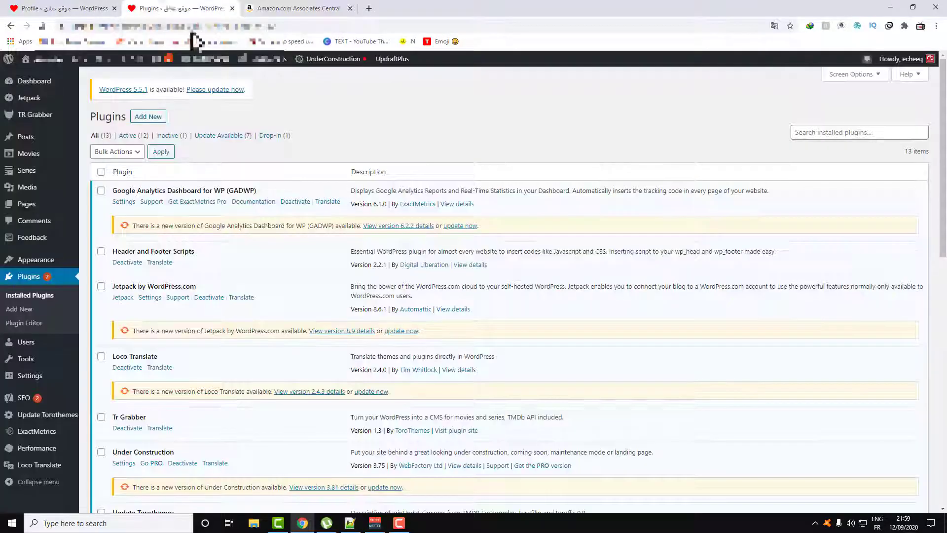
click(311, 9)
scroll(570, 344, down, 5)
scroll(570, 345, up, 2)
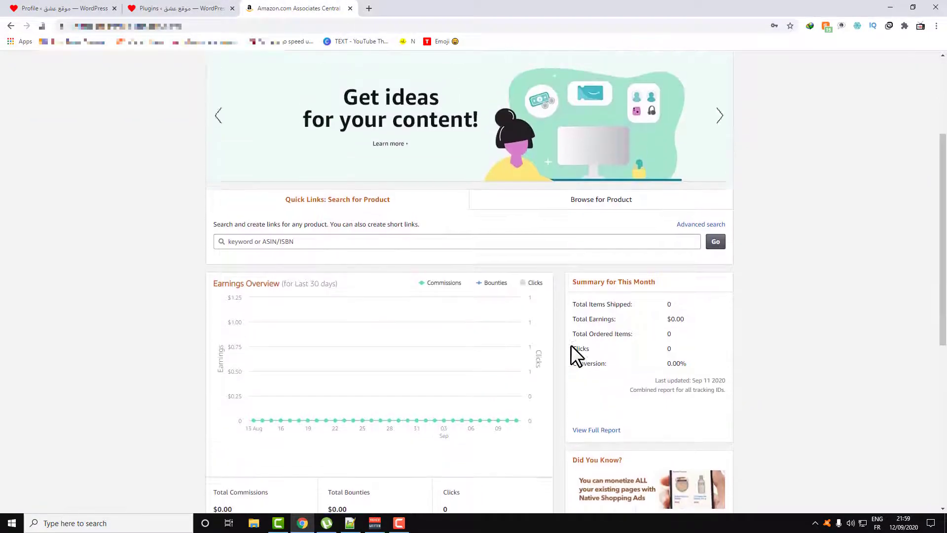
scroll(570, 344, down, 3)
scroll(570, 345, up, 5)
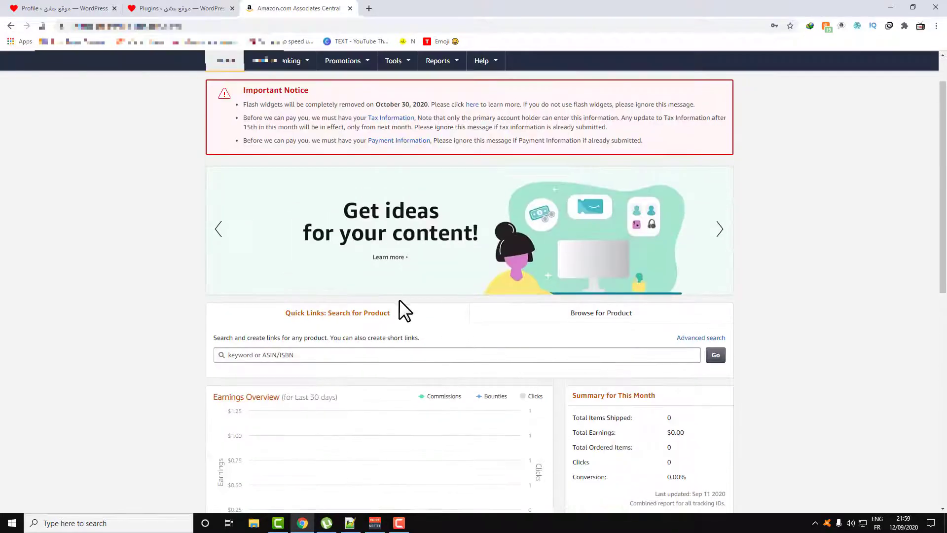
scroll(355, 285, up, 1)
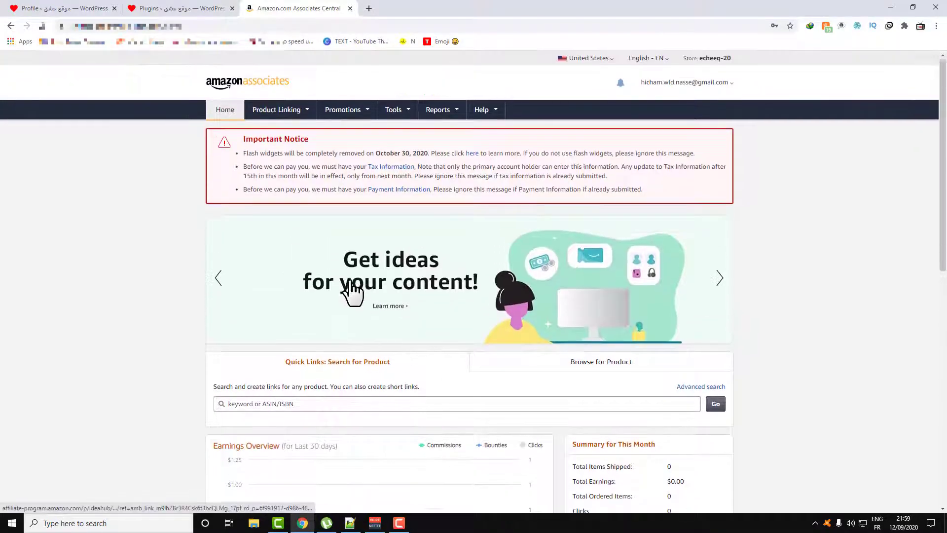
click(182, 9)
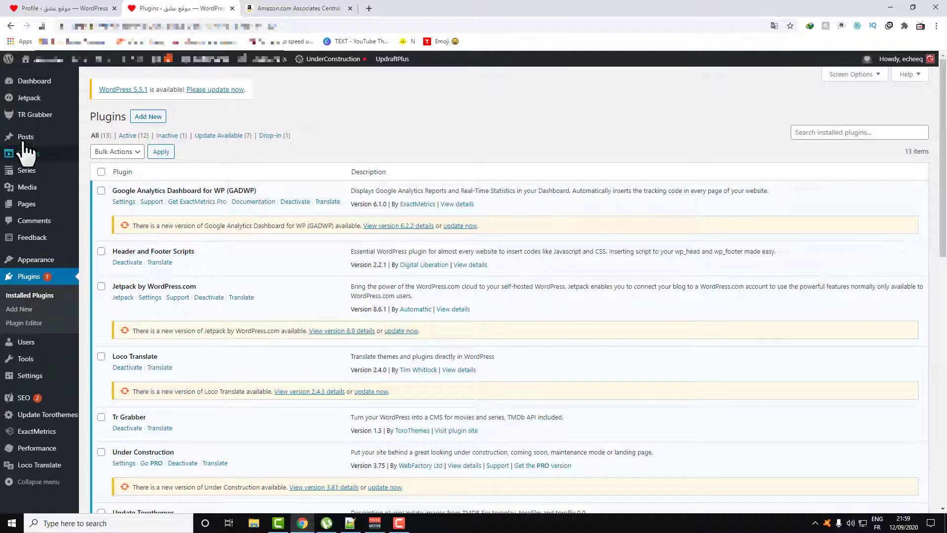
- Search the plugin directory for 'advanced ads', then install and activate Advanced Ads
click(30, 259)
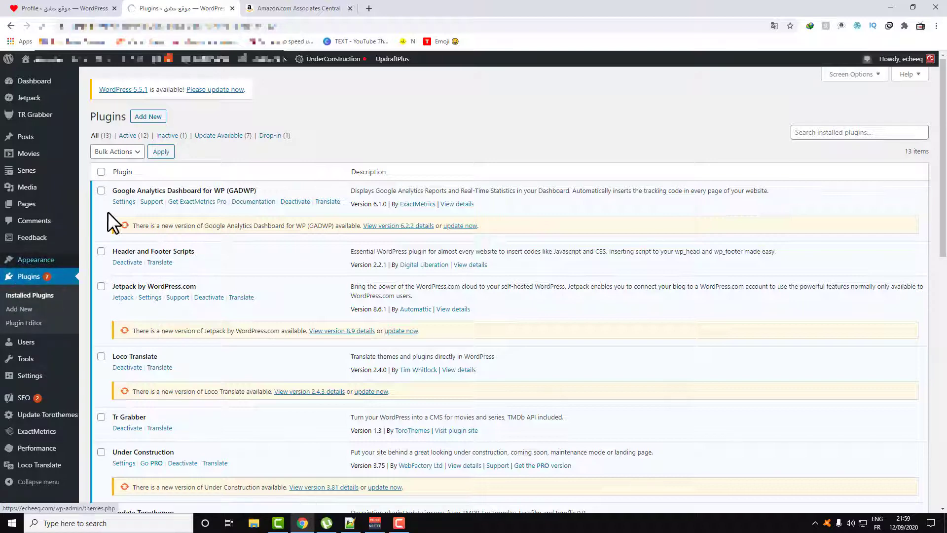
click(149, 118)
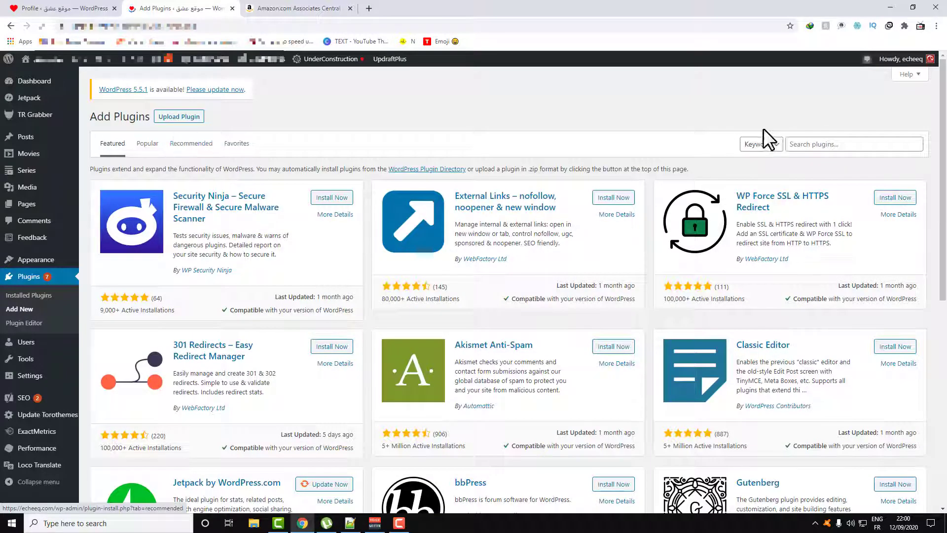
click(827, 146)
text(advan)
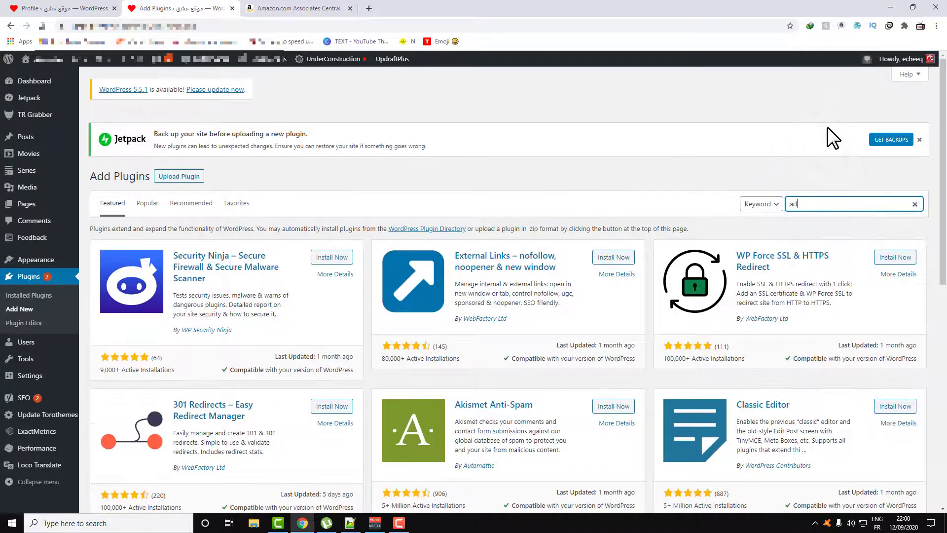
text(ced ads)
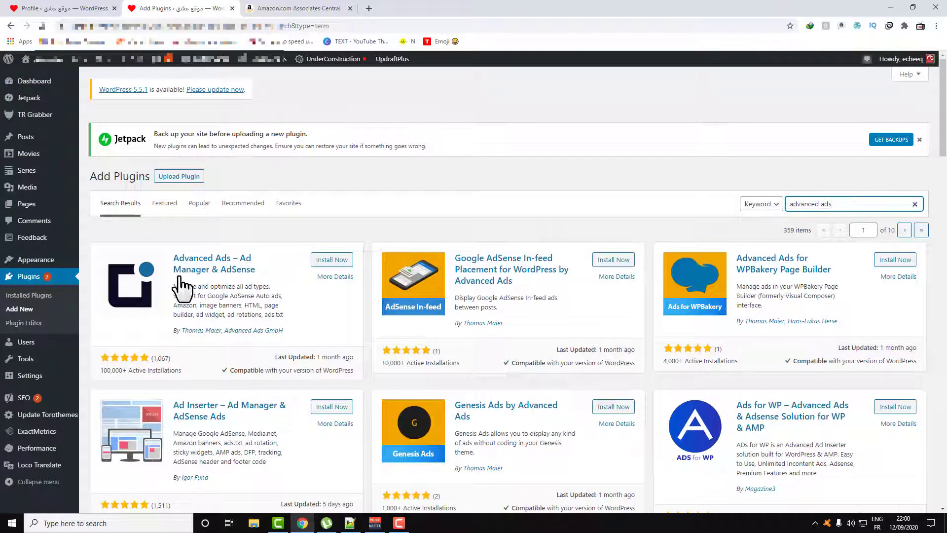
click(325, 263)
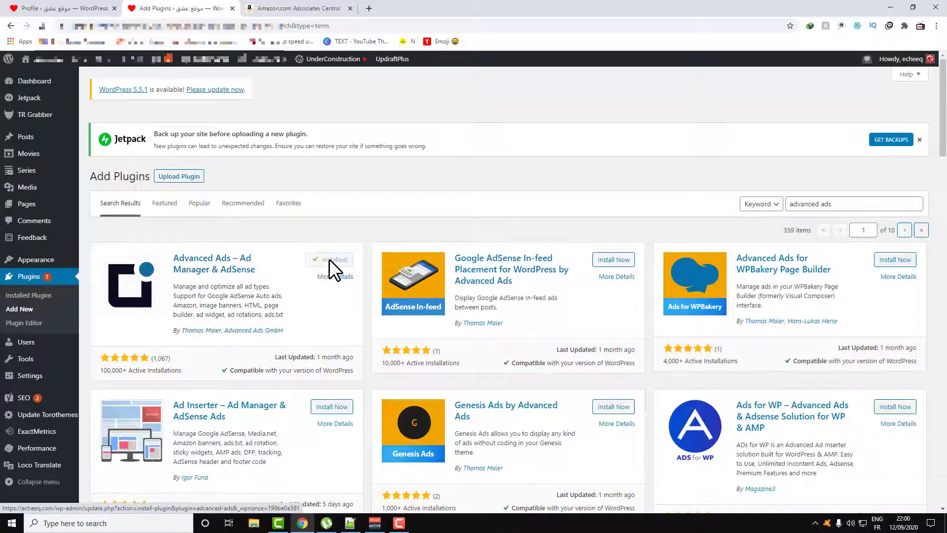
click(334, 261)
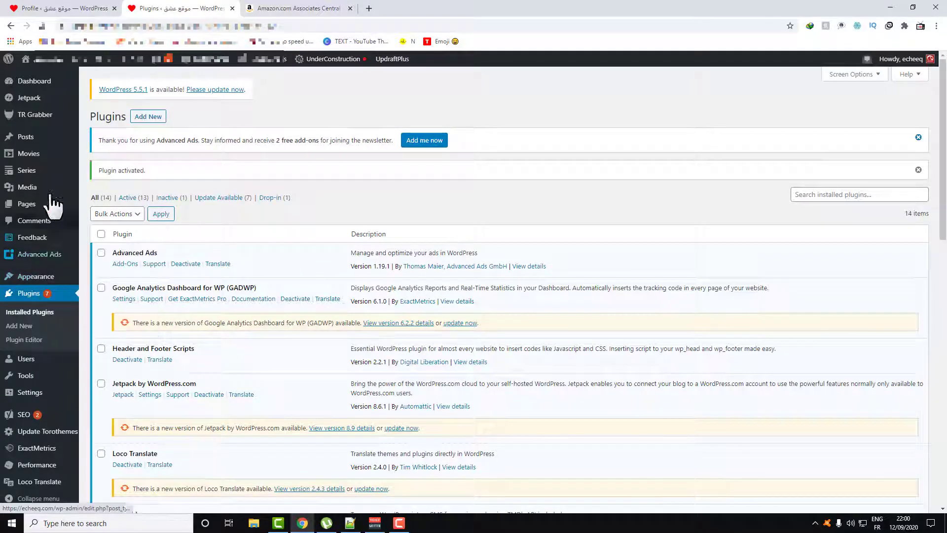
- Go to Advanced Ads > Ads and start a new ad with 'Create your first ad'
click(42, 254)
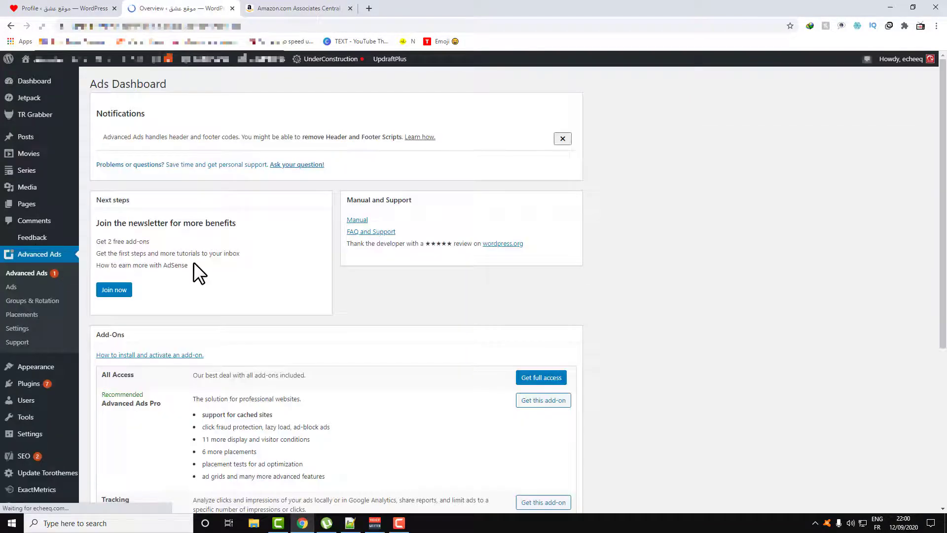
scroll(194, 262, down, 3)
scroll(194, 261, down, 2)
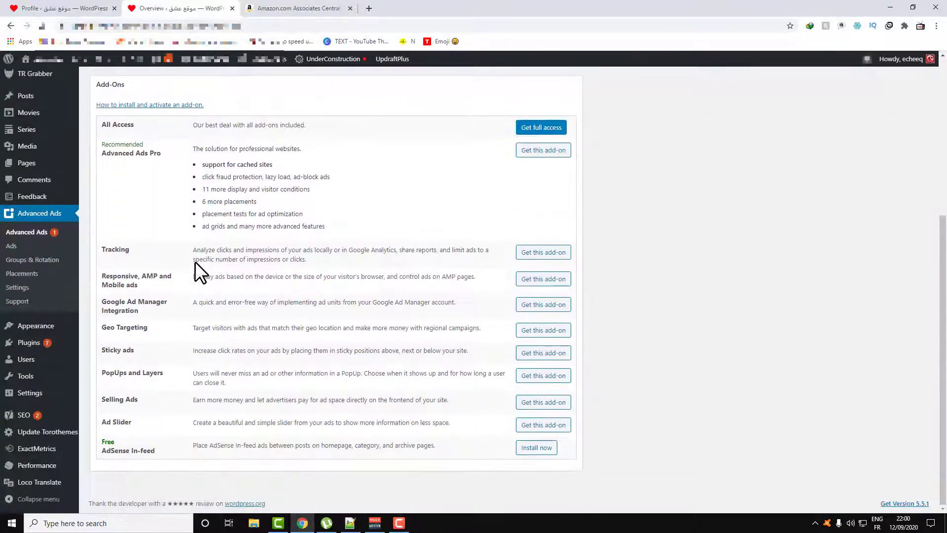
scroll(194, 262, up, 5)
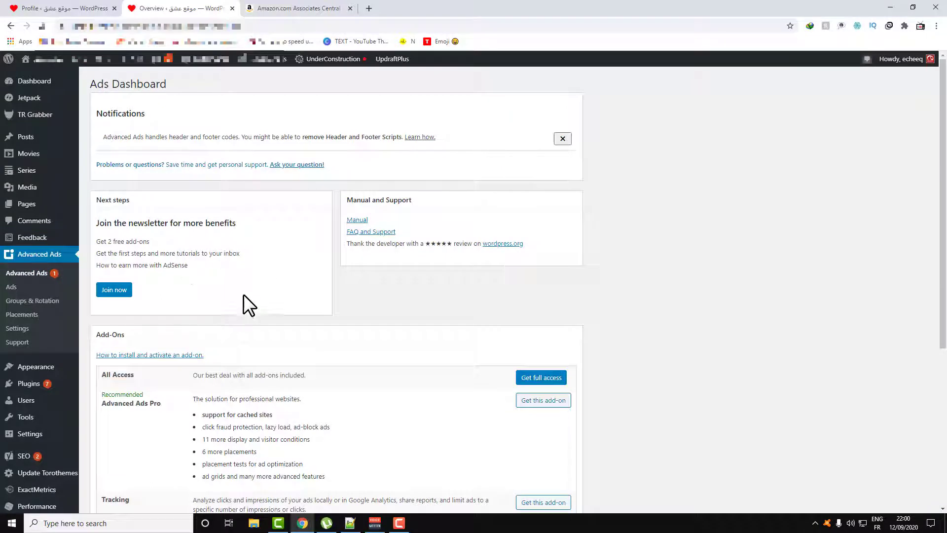
click(10, 287)
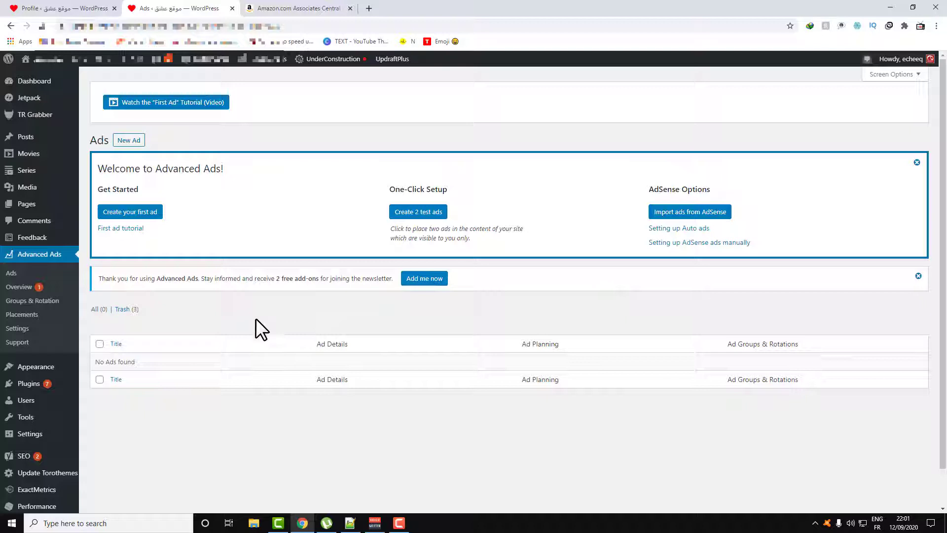
click(142, 217)
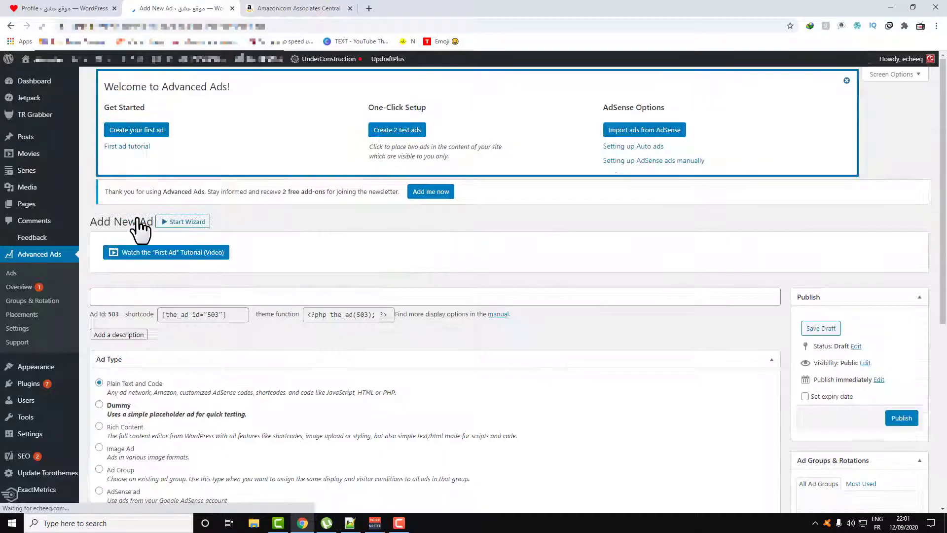
- In Amazon Associates, open Product Linking > Banners and choose the All-new Blink Outdoor banners
click(290, 9)
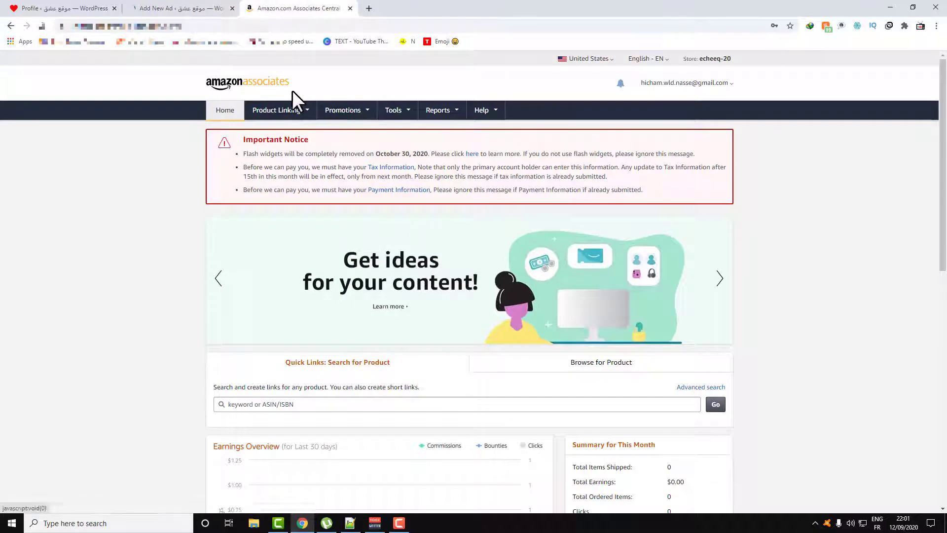
mouse_move(243, 88)
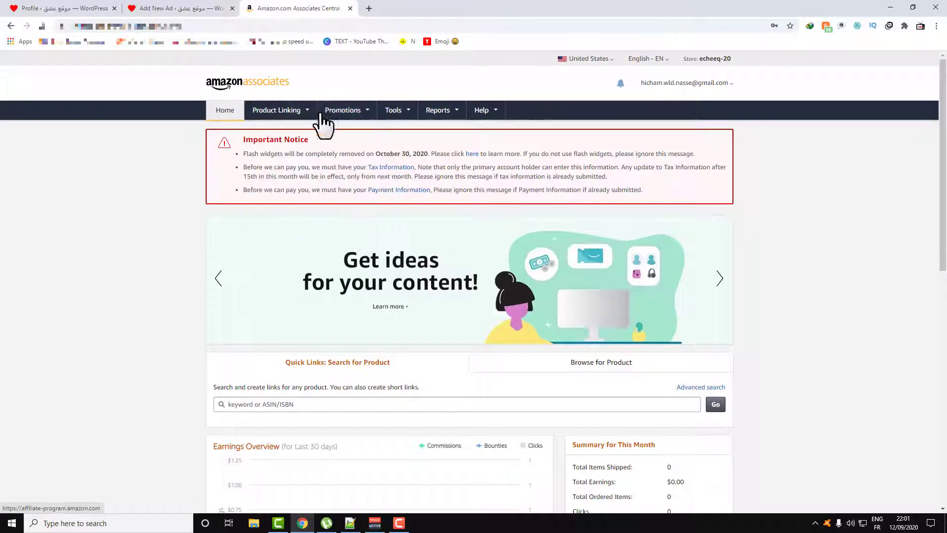
mouse_move(340, 114)
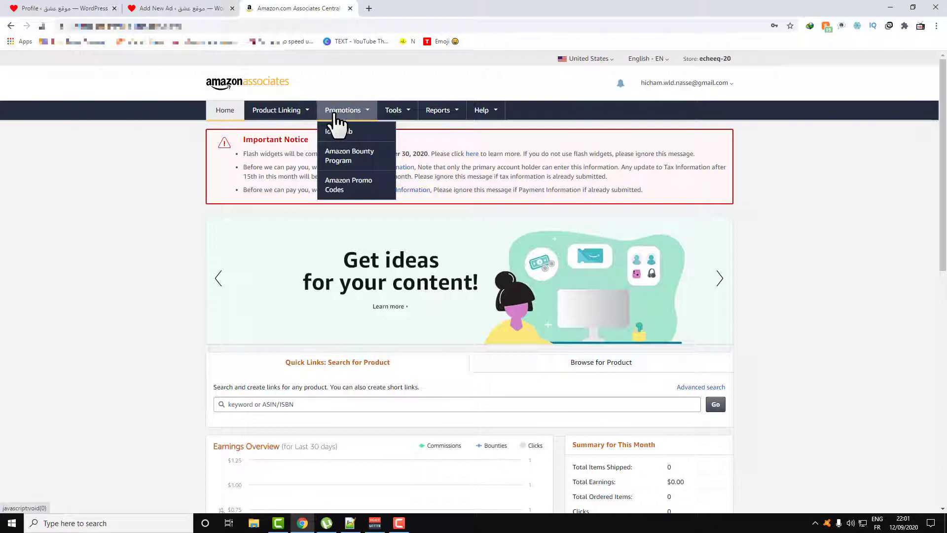
mouse_move(291, 116)
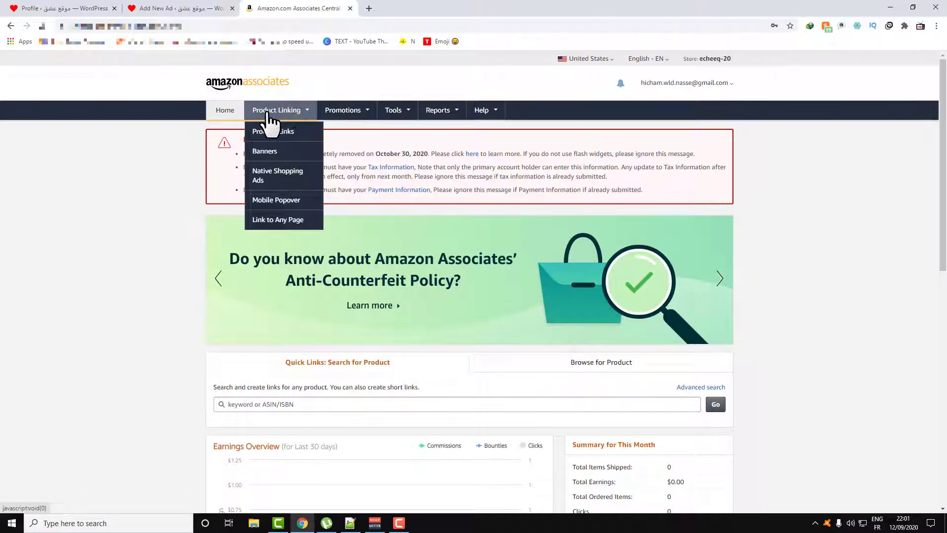
click(265, 152)
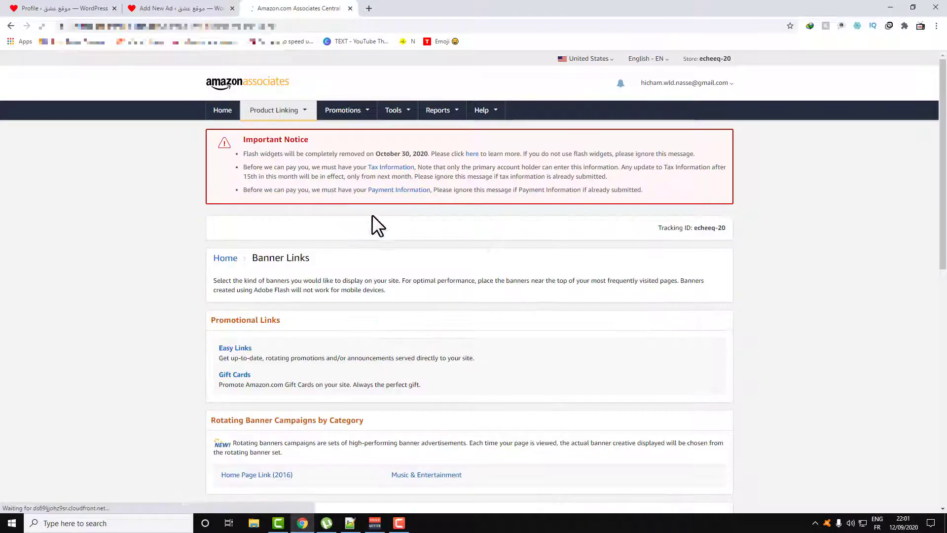
scroll(328, 268, down, 8)
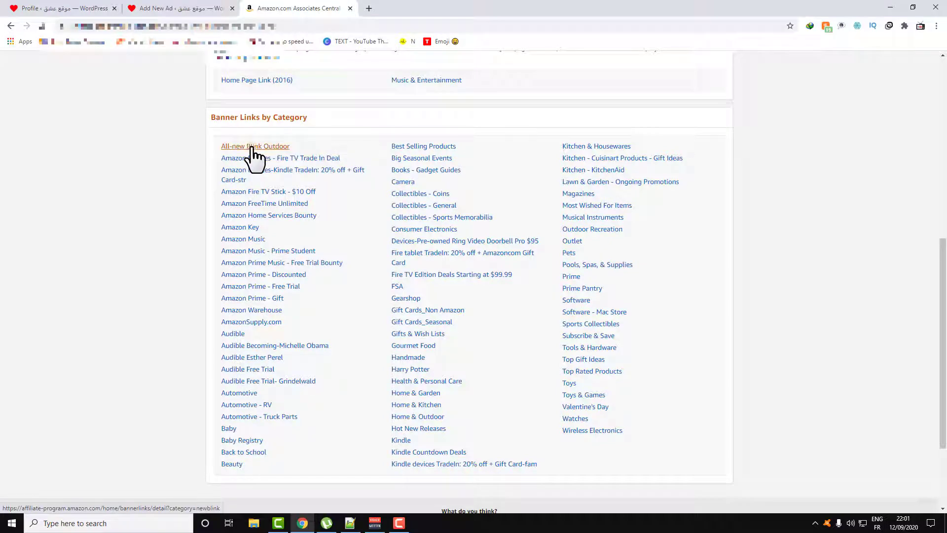
click(249, 147)
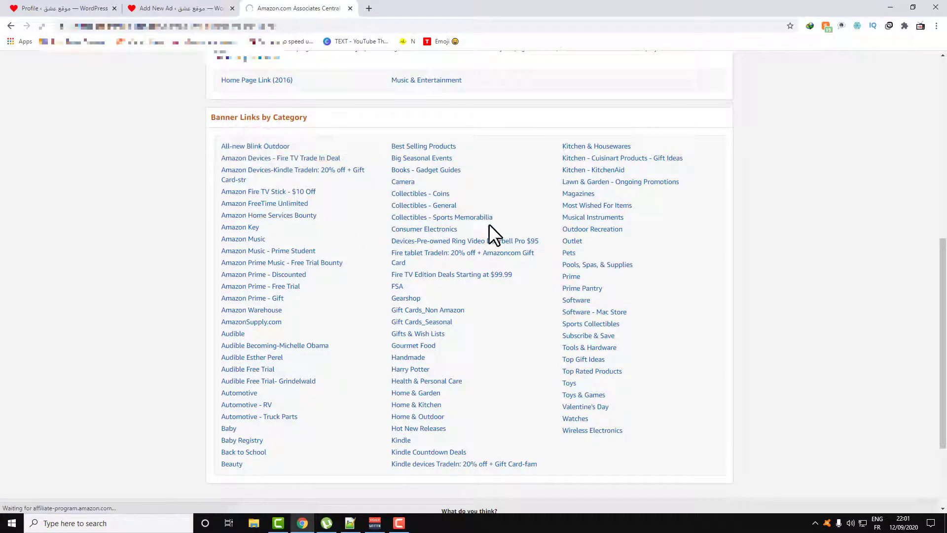
- Highlight the 320 x 50 iframe HTML and copy it
scroll(462, 306, down, 6)
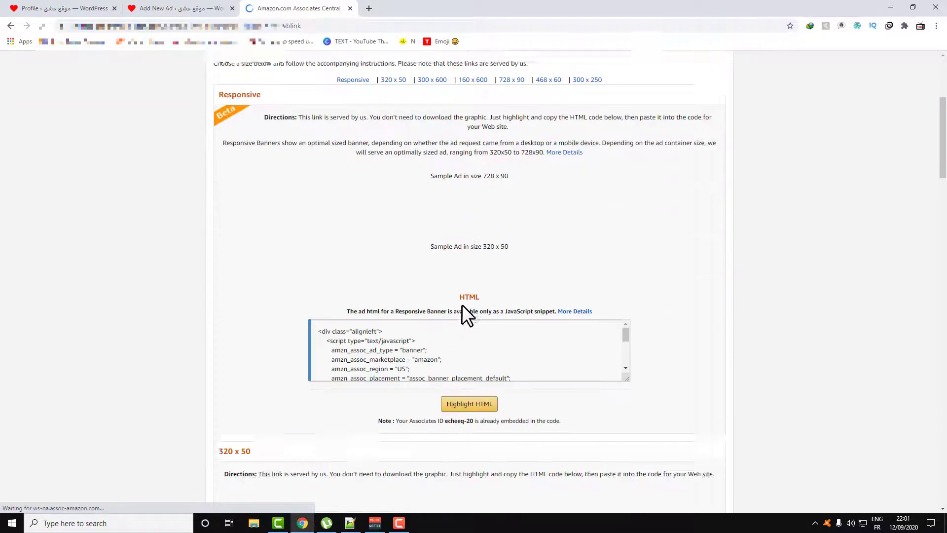
scroll(462, 302, up, 3)
scroll(463, 302, down, 1)
scroll(462, 302, down, 9)
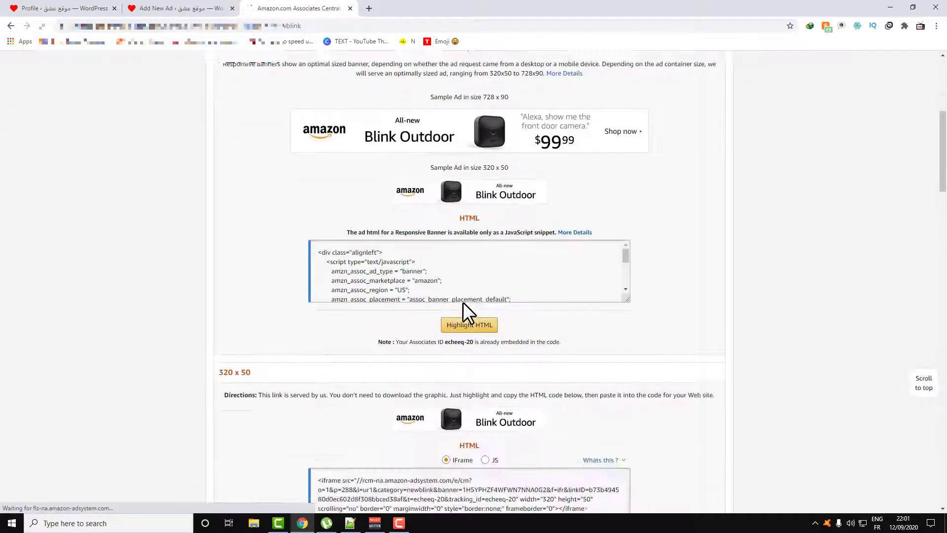
scroll(463, 302, up, 10)
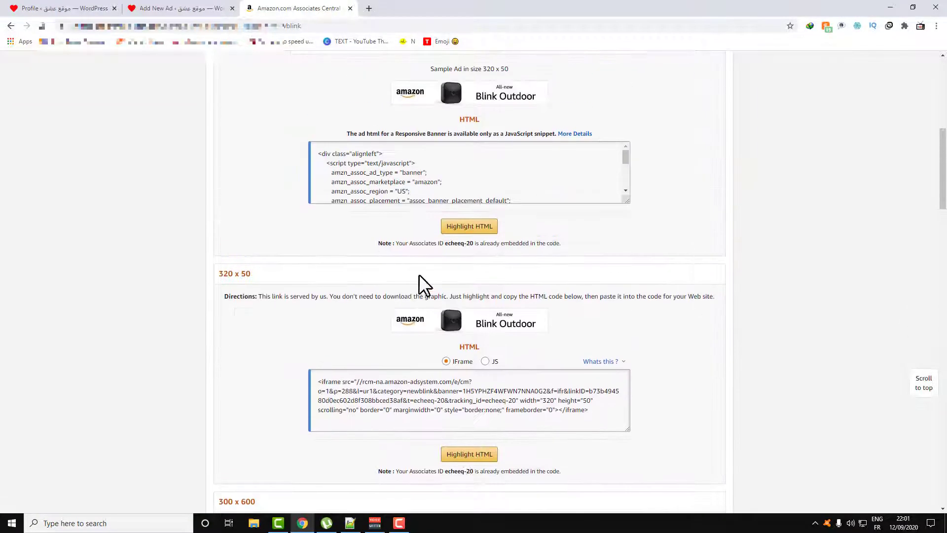
scroll(557, 332, down, 8)
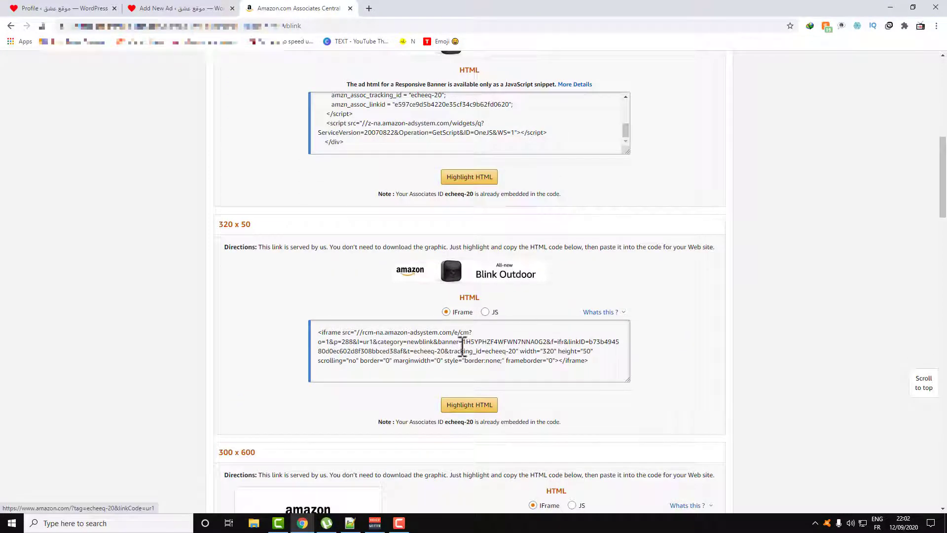
click(474, 405)
key(ctrl+c)
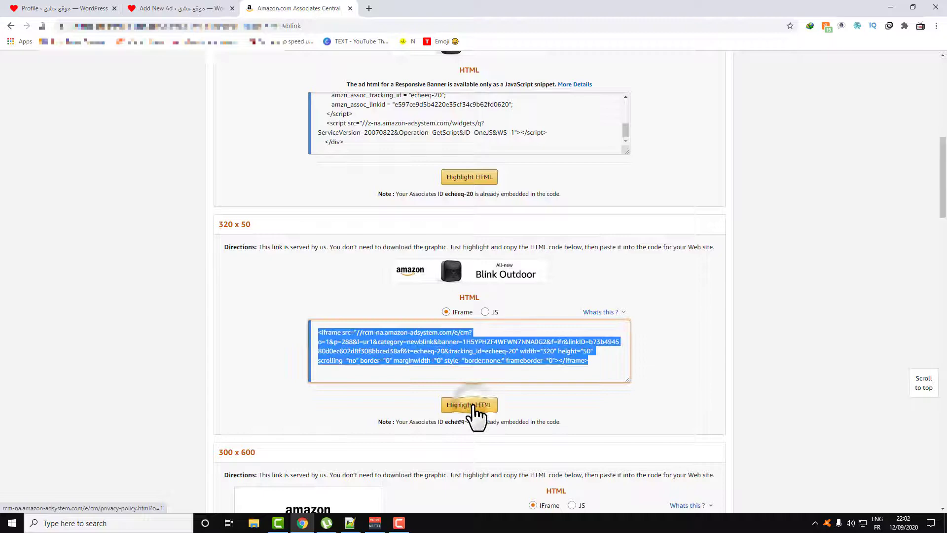
right_click(463, 353)
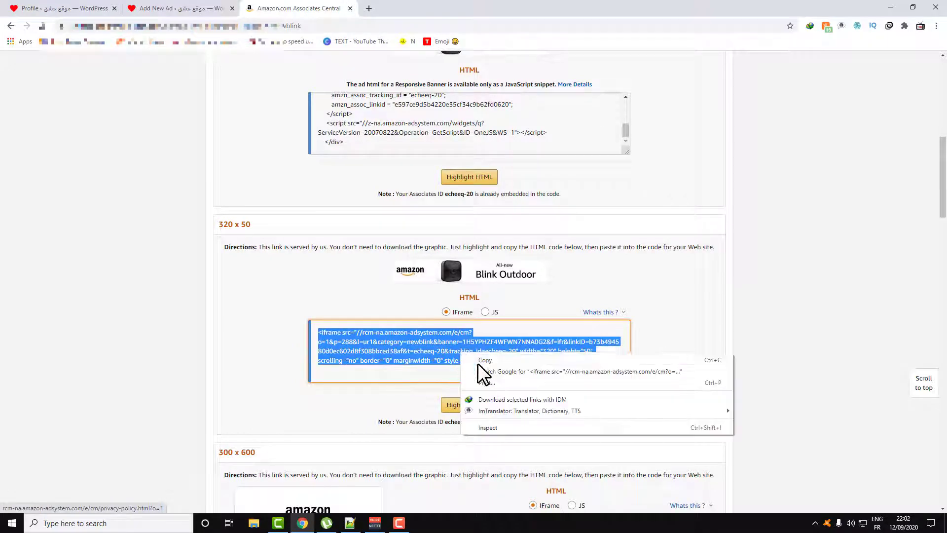
click(492, 360)
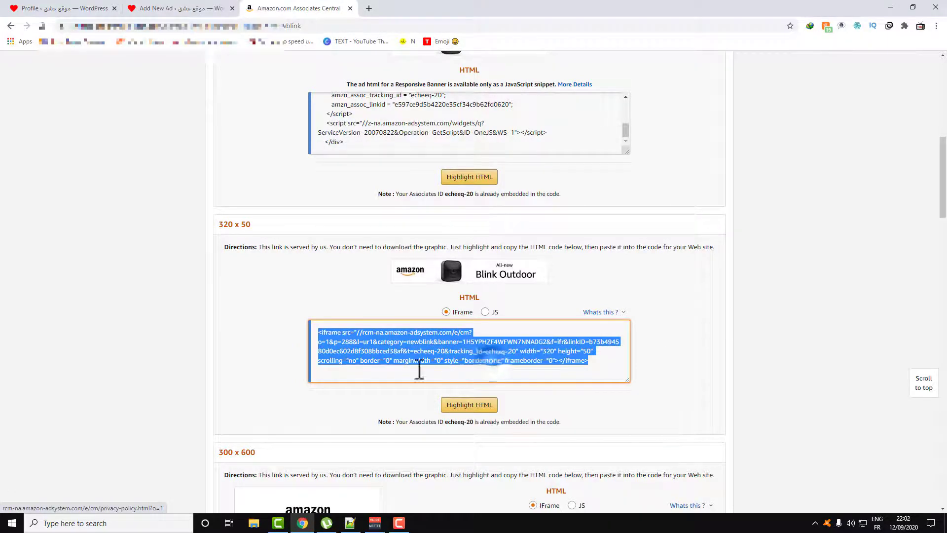
- Keep the Plain Text and Code type, paste the Amazon 320x50 iframe code into ads1, and continue
click(175, 8)
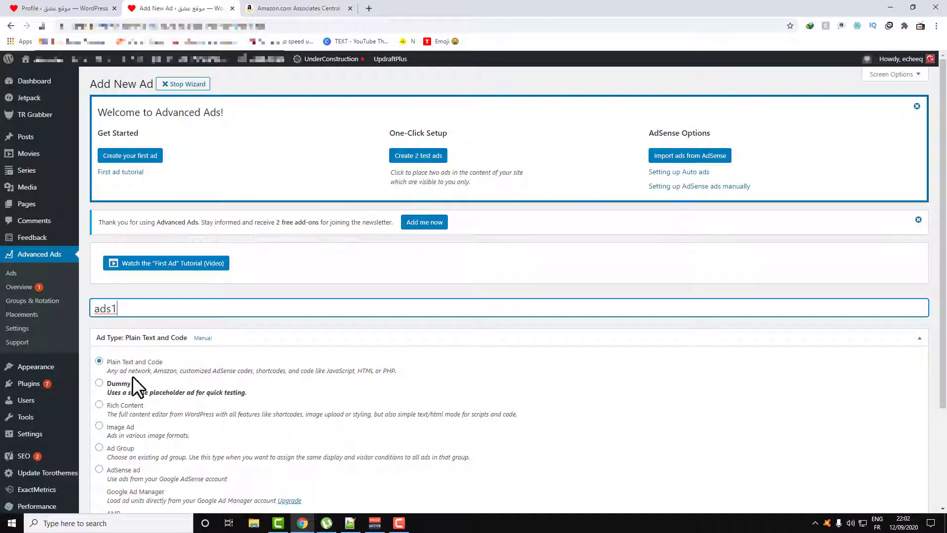
drag(111, 371, 345, 371)
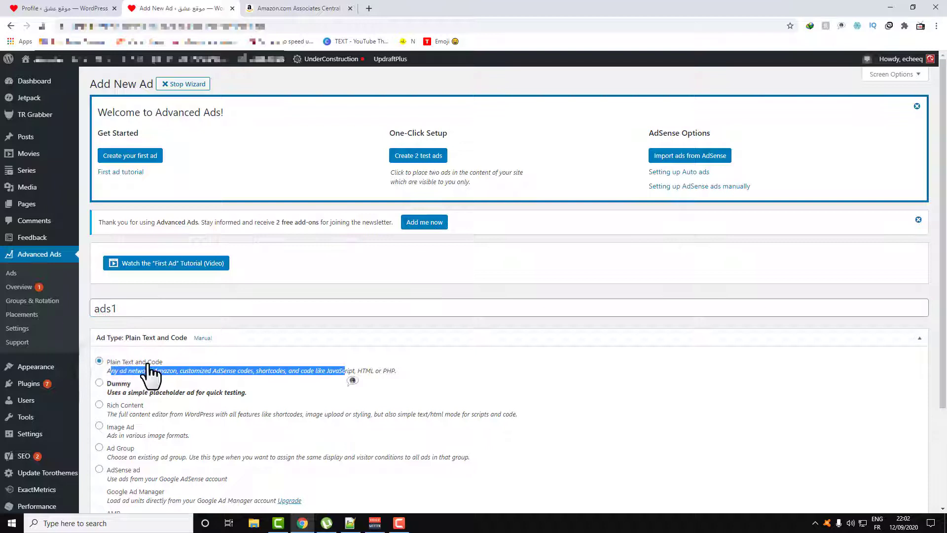
click(168, 367)
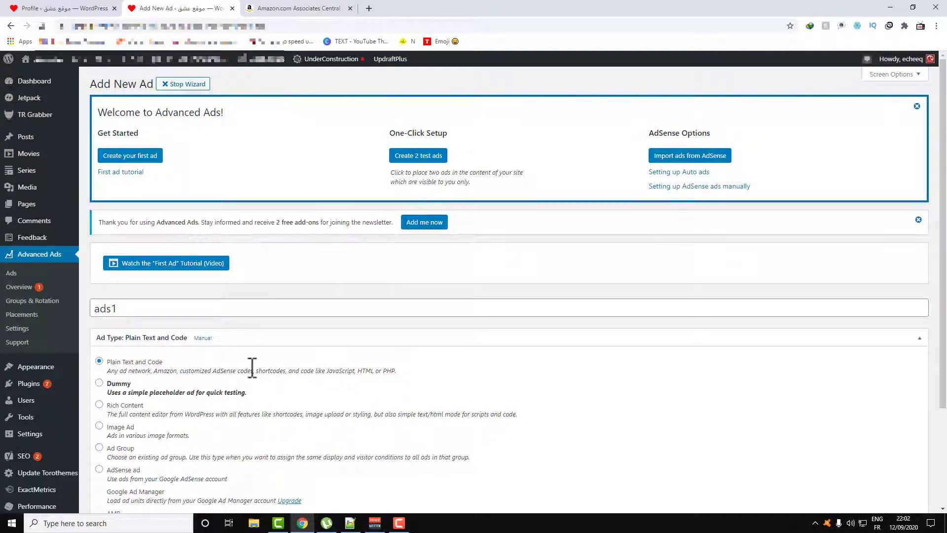
scroll(393, 394, down, 3)
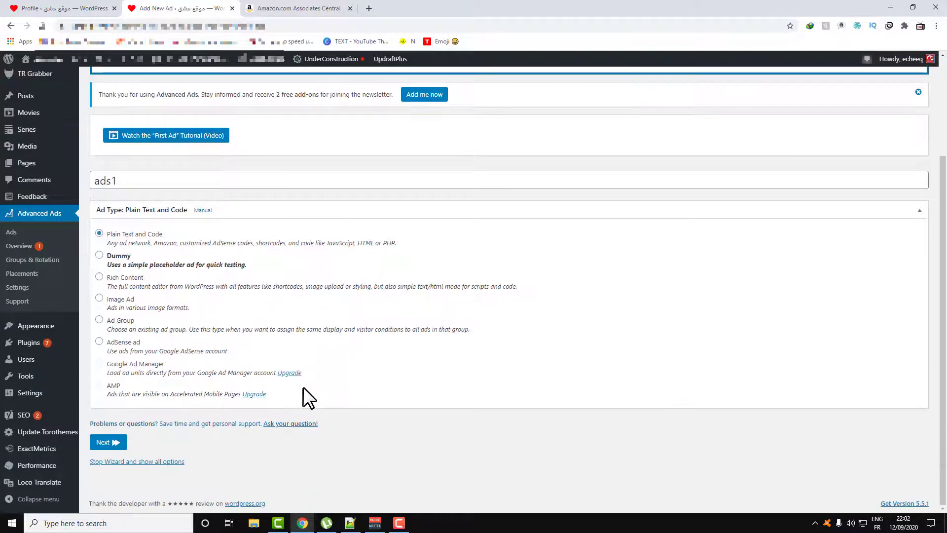
click(113, 442)
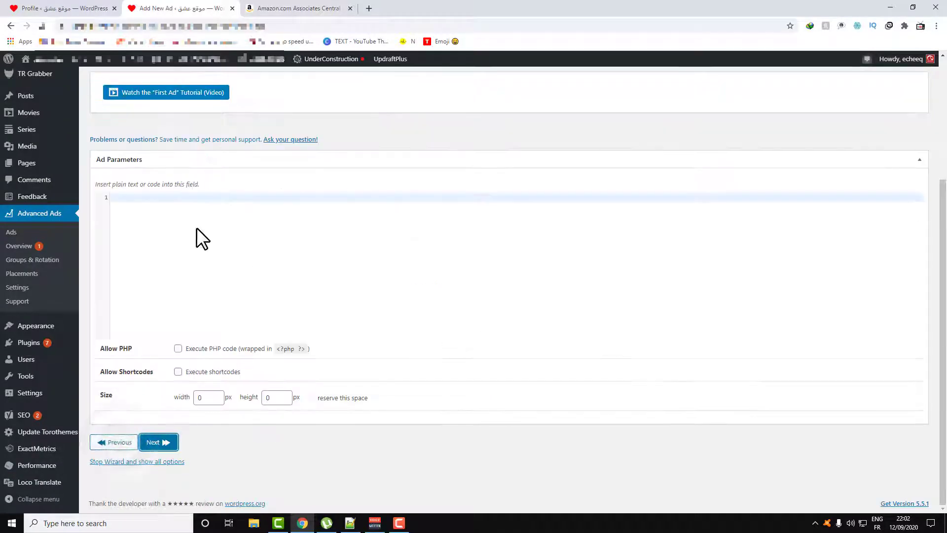
key(ctrl+v)
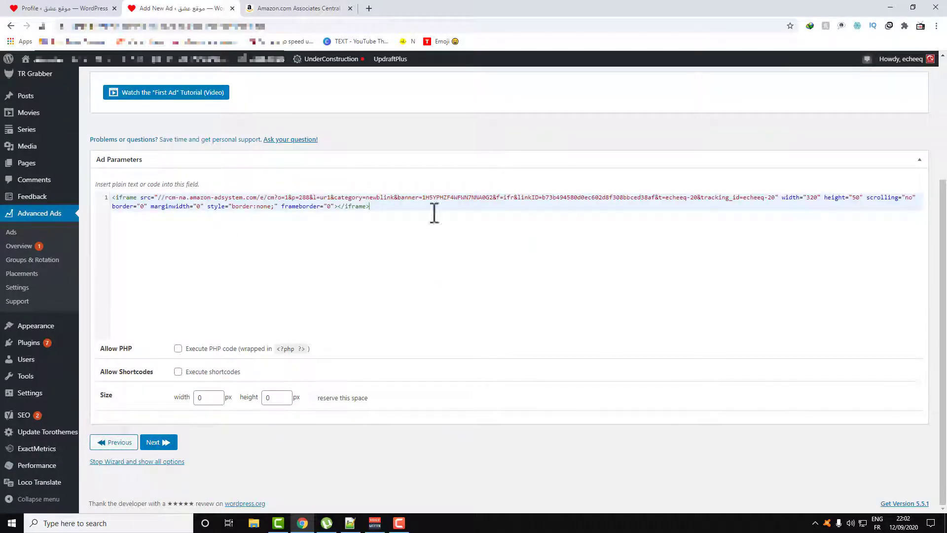
click(165, 441)
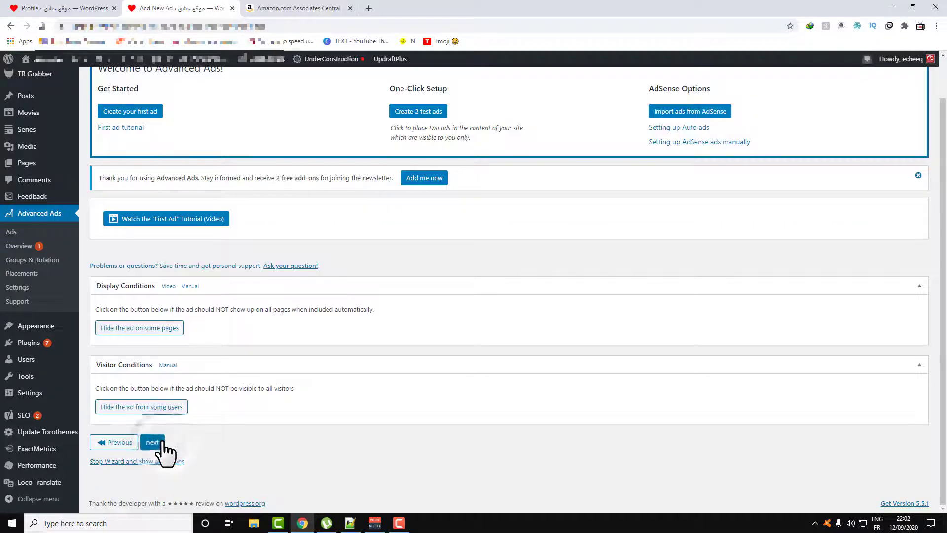
- Move past the Conditions step to save and publish ad ads1
click(156, 443)
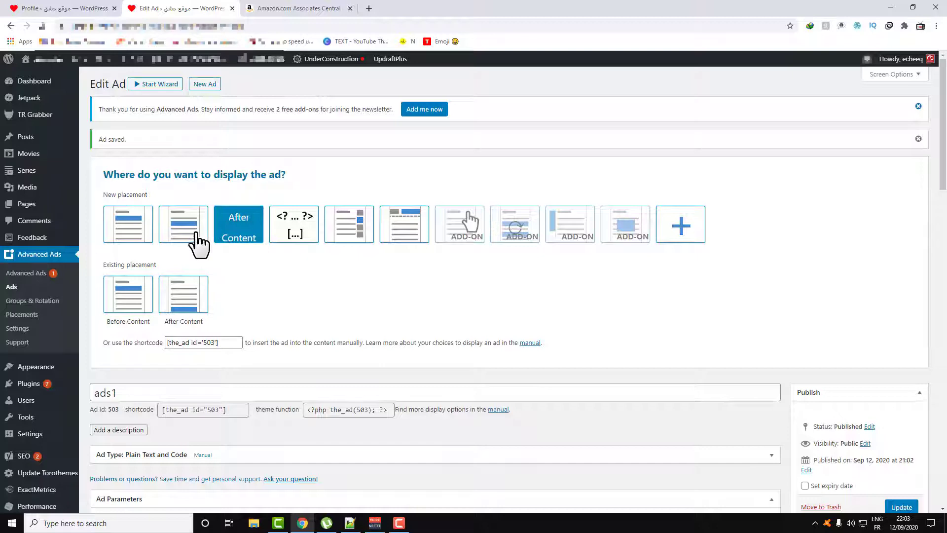
- Place ads1 before the post content and update the ad
click(126, 226)
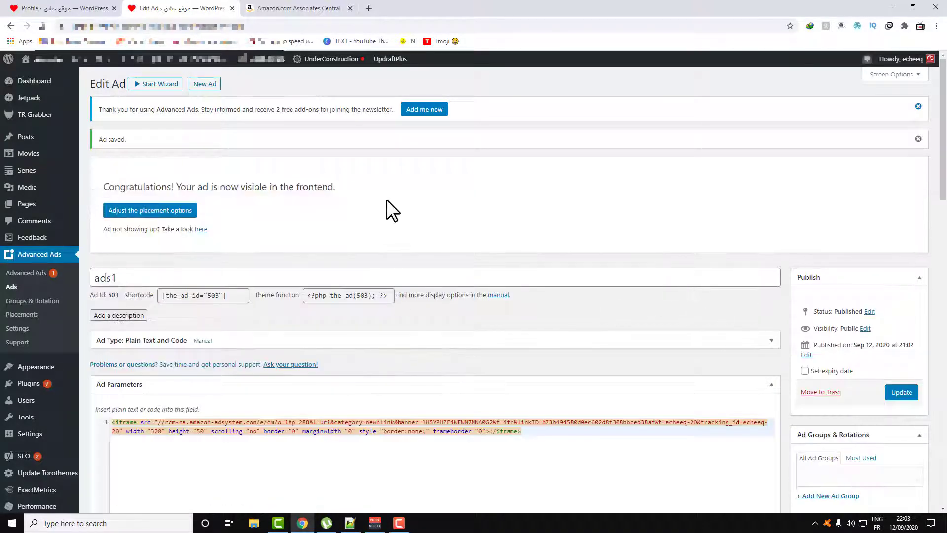
scroll(412, 282, down, 20)
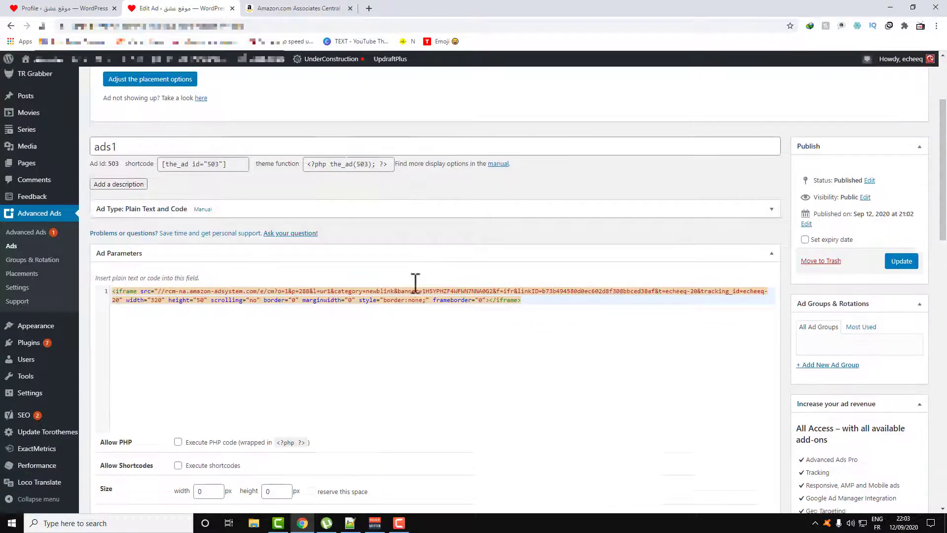
scroll(229, 303, down, 2)
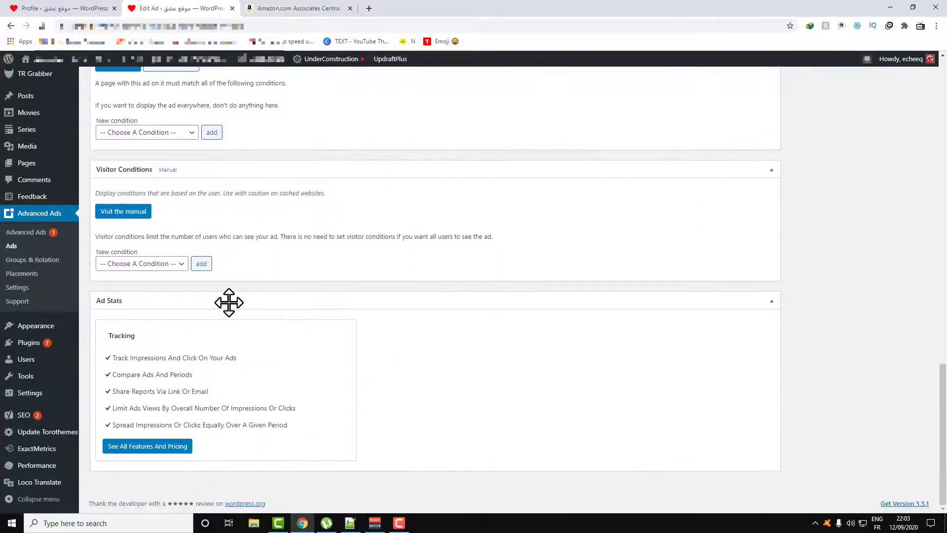
scroll(221, 378, up, 20)
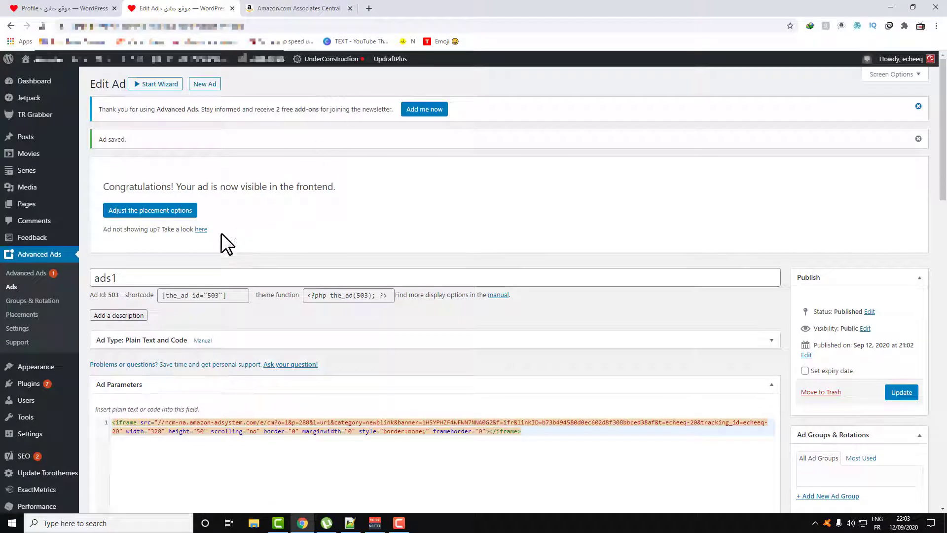
scroll(459, 244, down, 1)
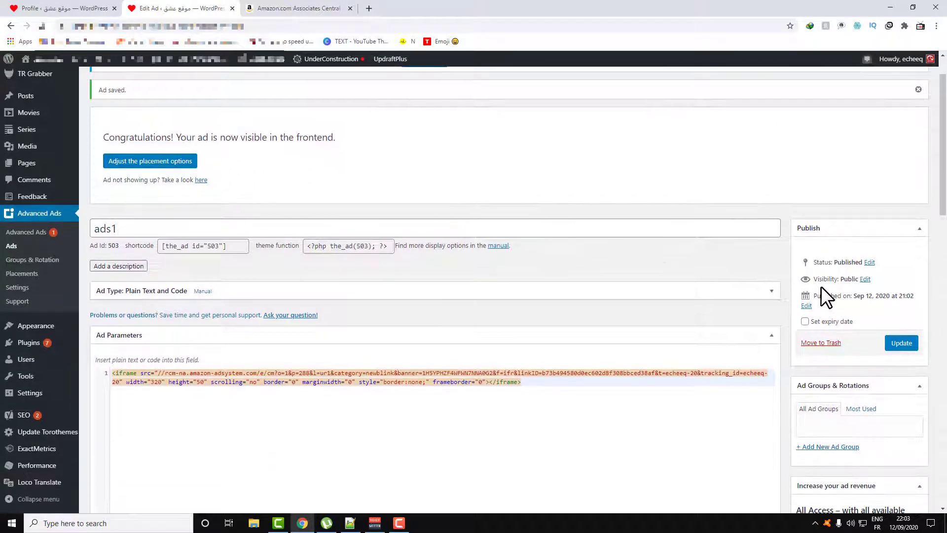
click(902, 344)
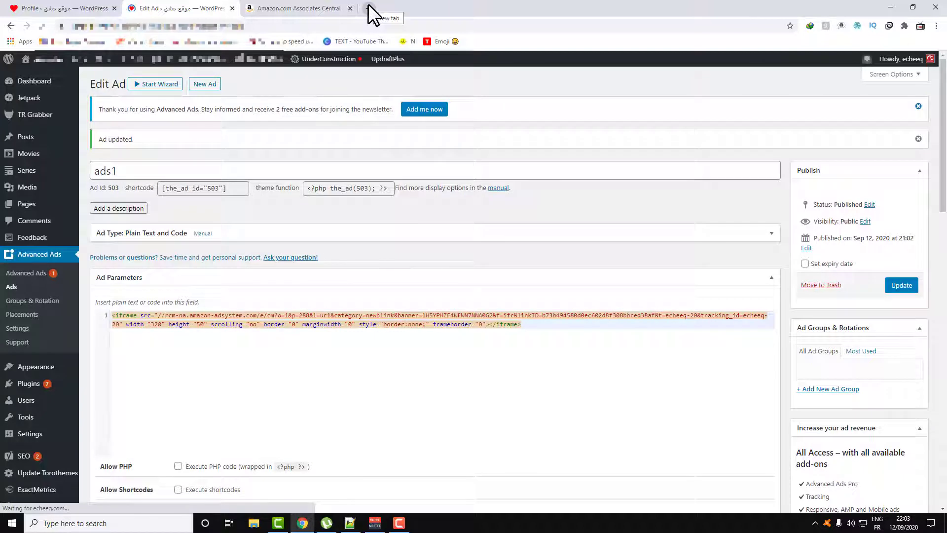
- Open the live site in a new tab and check a series page and its season 1 episode 1 page
click(368, 6)
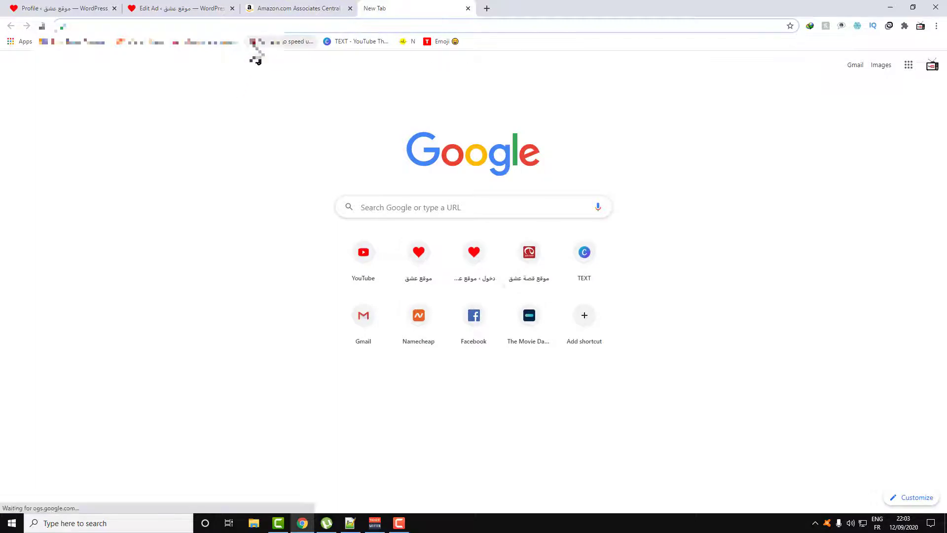
text(ech)
click(253, 45)
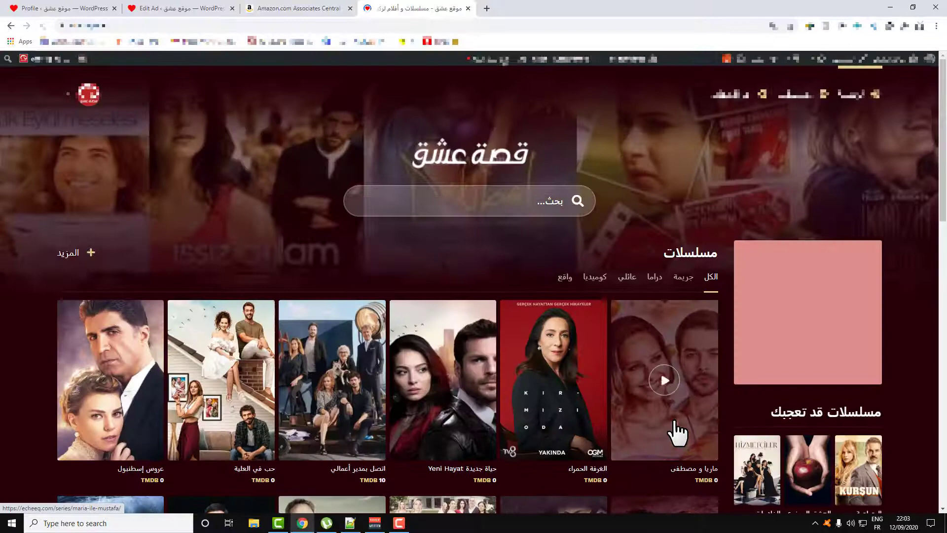
click(674, 422)
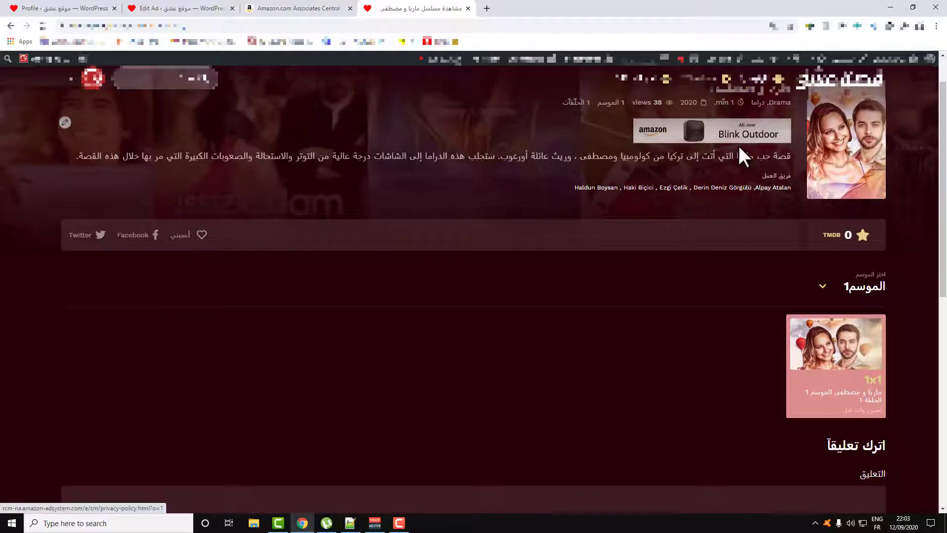
click(837, 373)
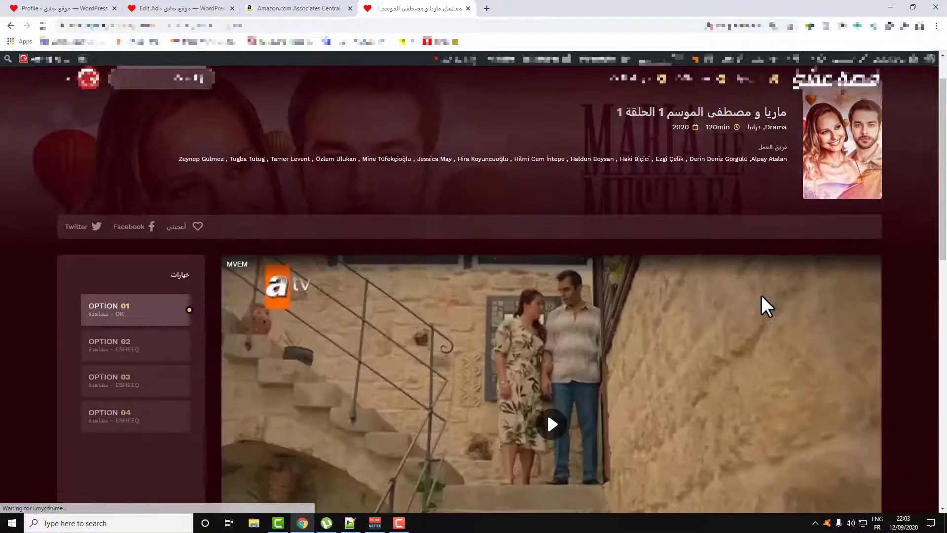
scroll(766, 306, down, 1)
scroll(766, 306, down, 10)
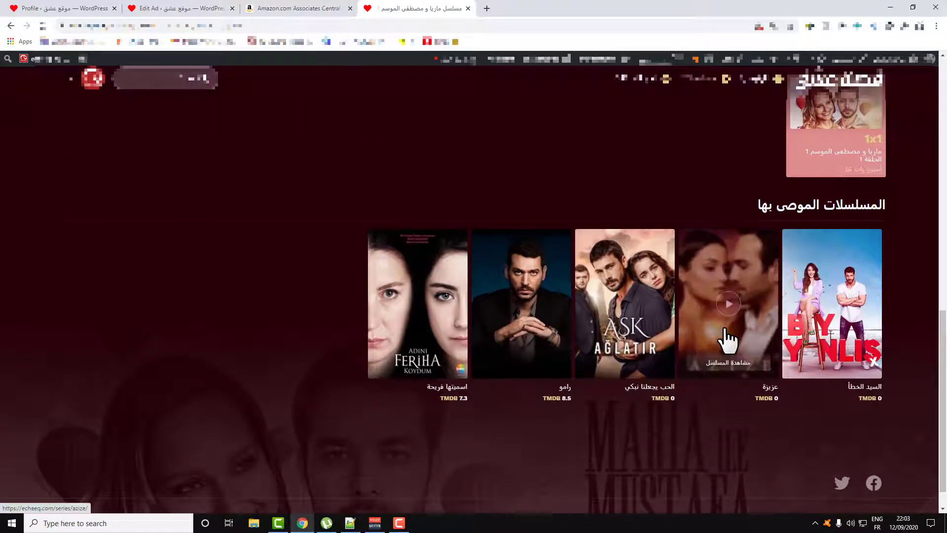
scroll(723, 338, up, 1)
- Confirm the banner on another series page, then return to the Amazon banner codes
click(635, 357)
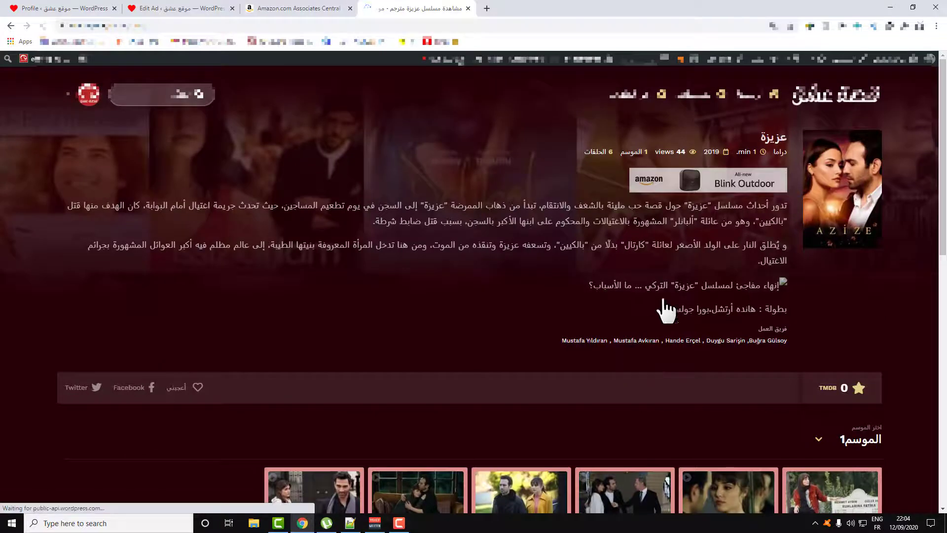
scroll(709, 348, down, 4)
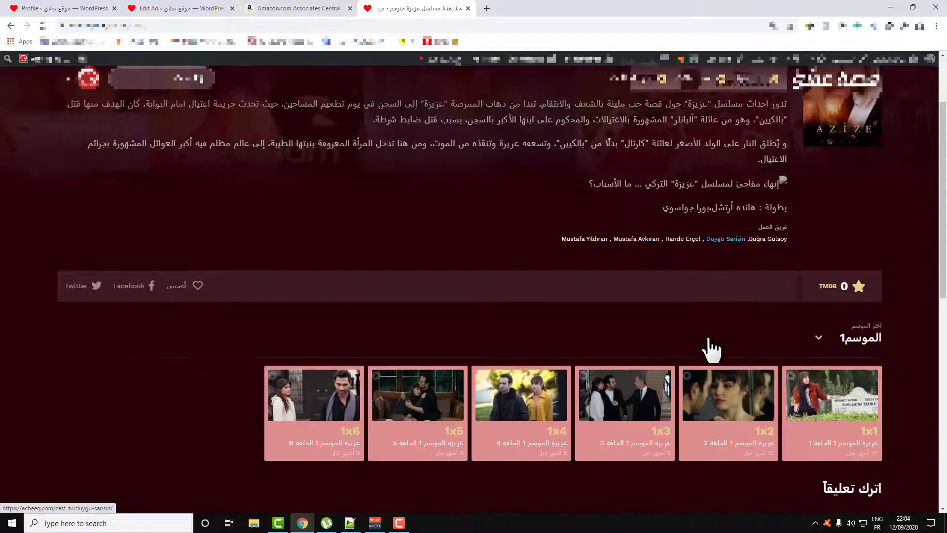
scroll(687, 332, up, 3)
scroll(674, 315, up, 1)
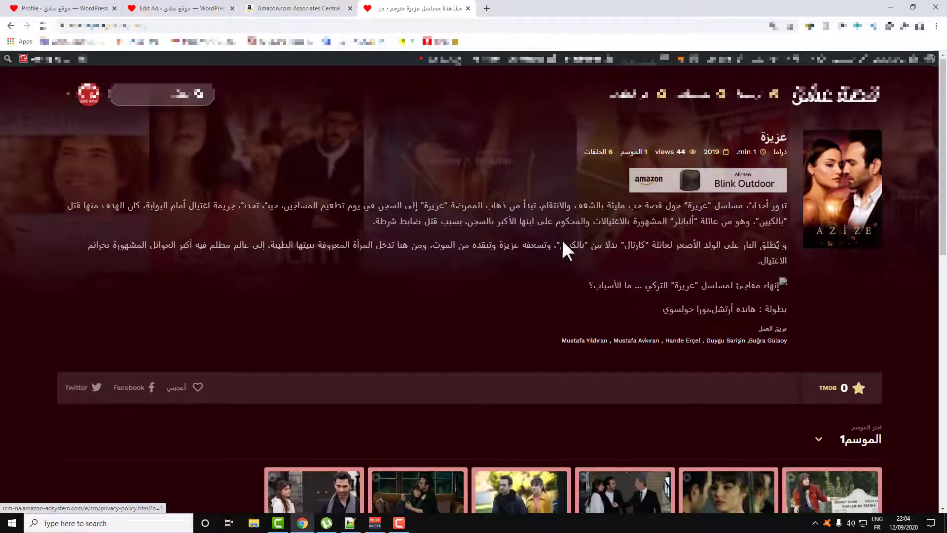
scroll(542, 230, down, 1)
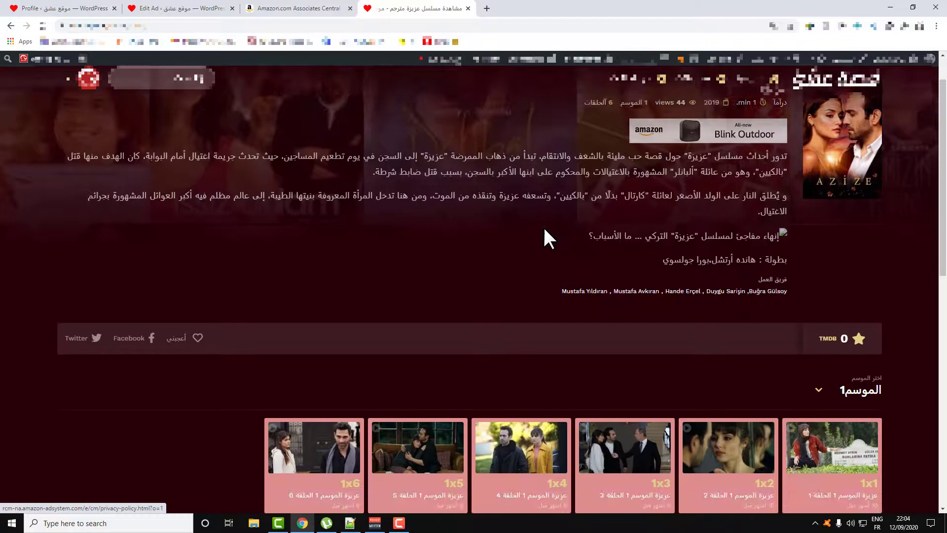
click(316, 8)
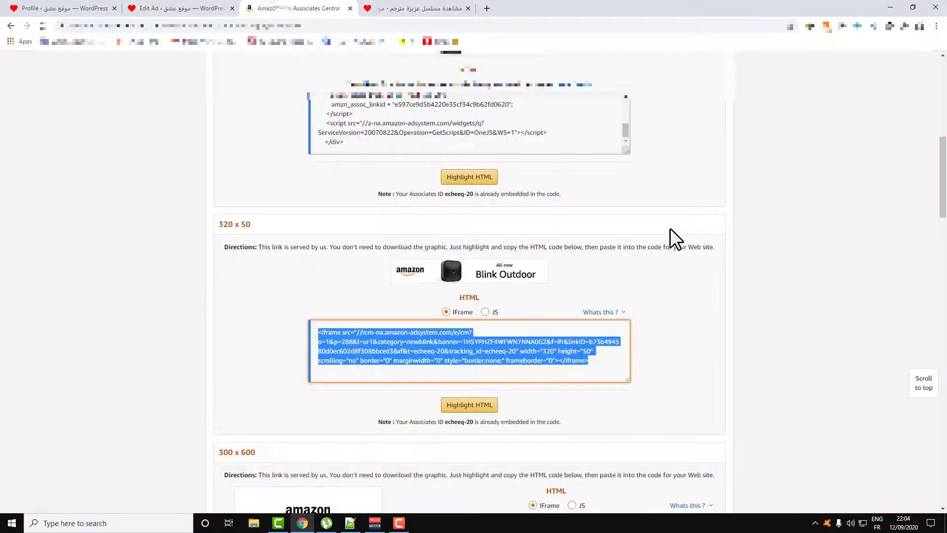
- Scroll through the Amazon banner sizes and go back to the WordPress edit page for ads1
scroll(541, 281, down, 13)
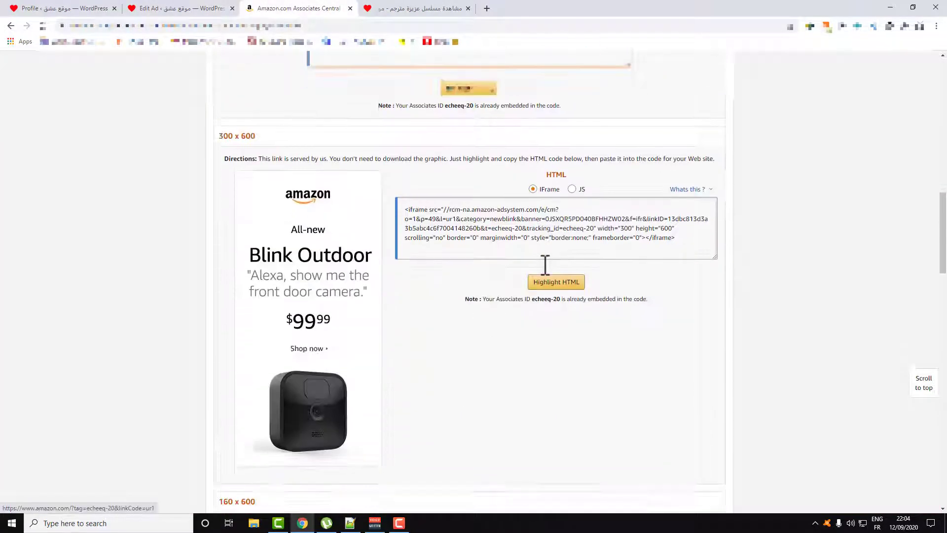
scroll(515, 252, up, 1)
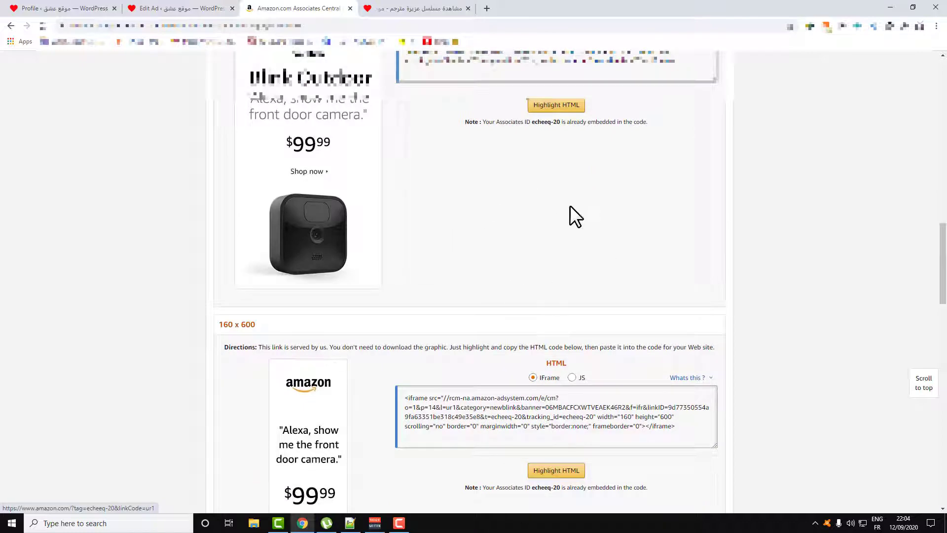
click(75, 8)
click(142, 8)
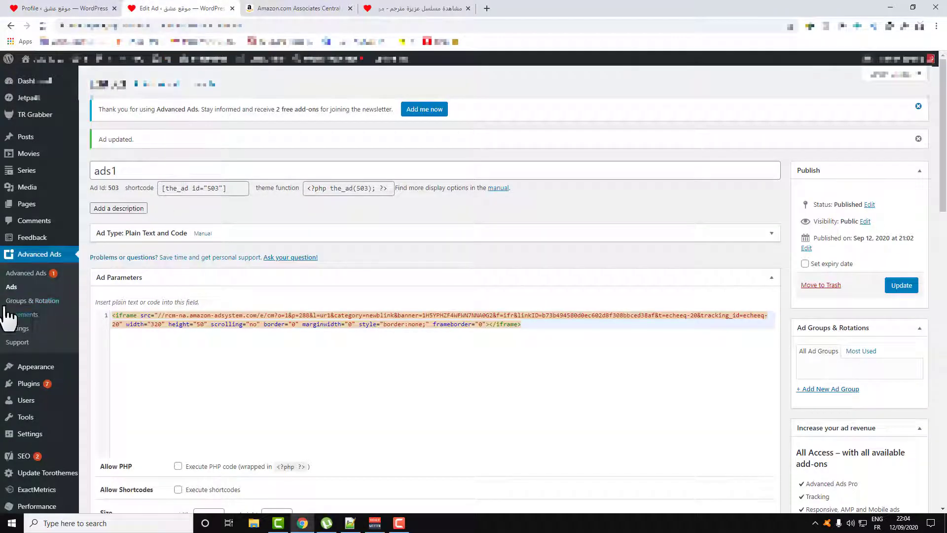
mouse_move(30, 387)
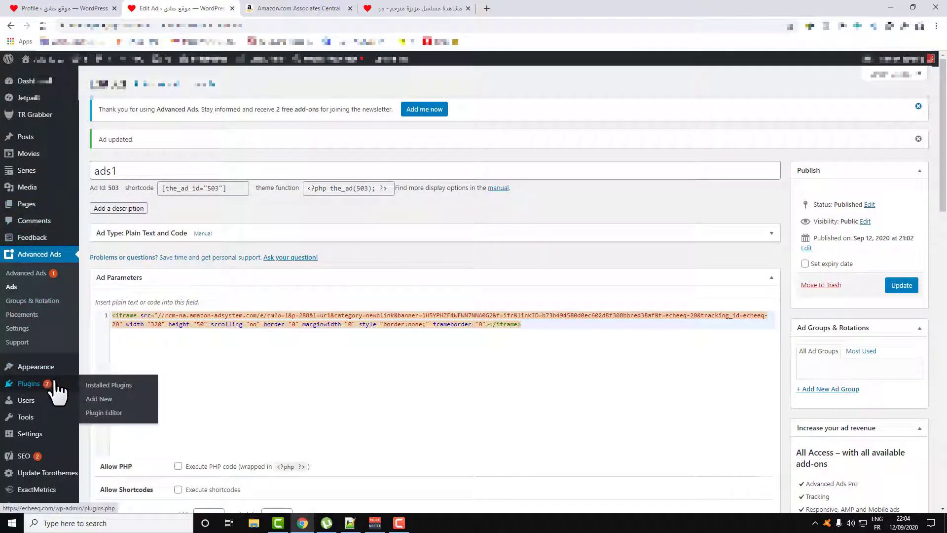